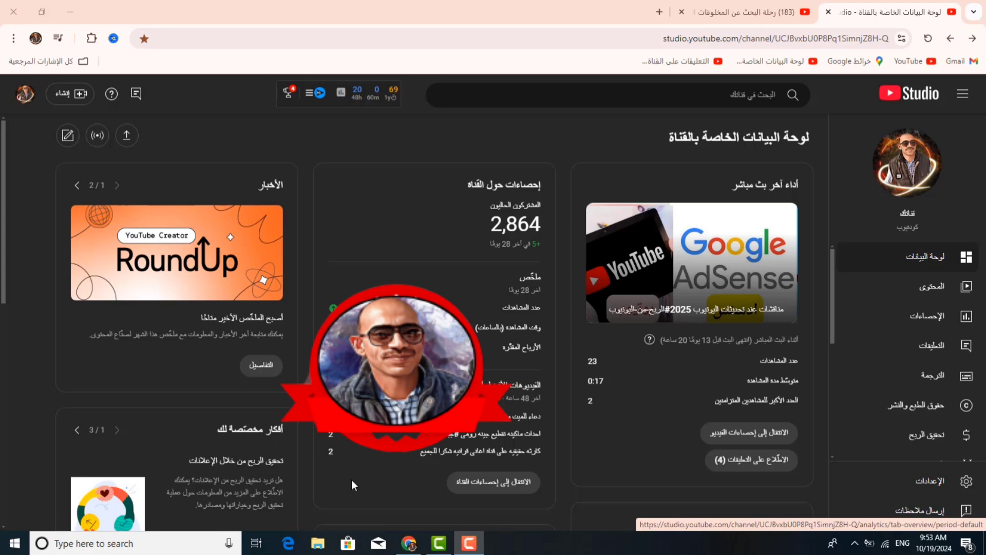
Open the channel's settings in YouTube Studio and show the ad categories (فئات الإعلانات) section with its URL blocking options
scroll(353, 484, "down", 7)
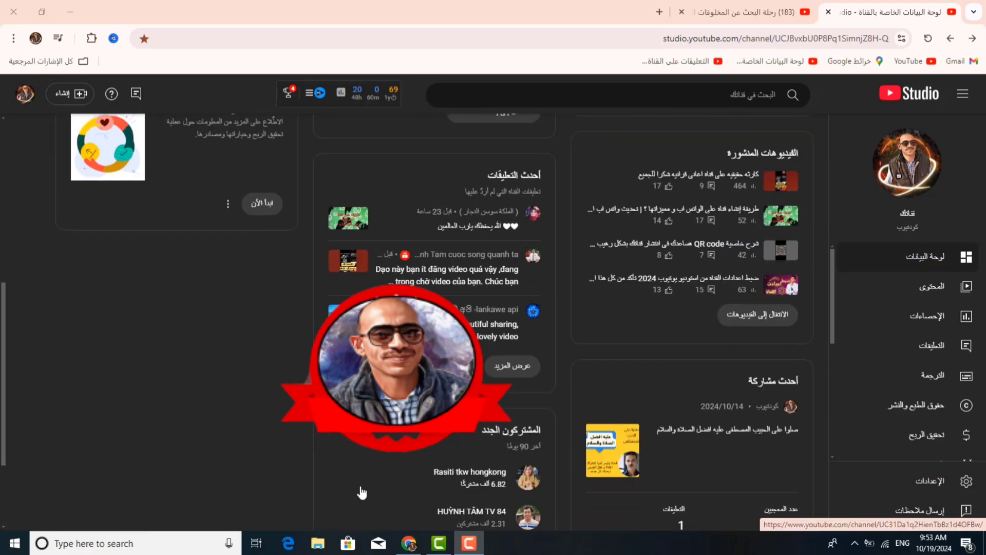
scroll(362, 492, "up", 8)
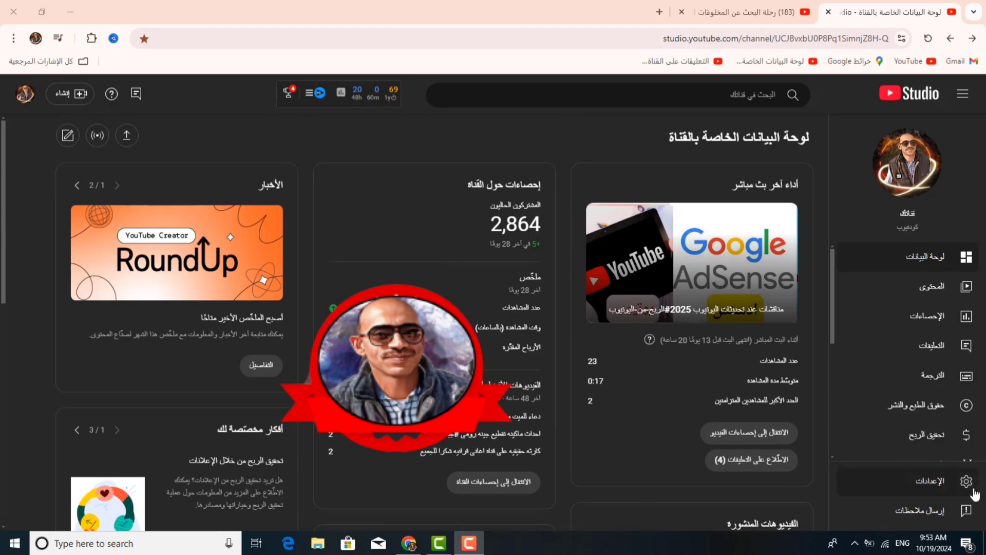
left_click(923, 482)
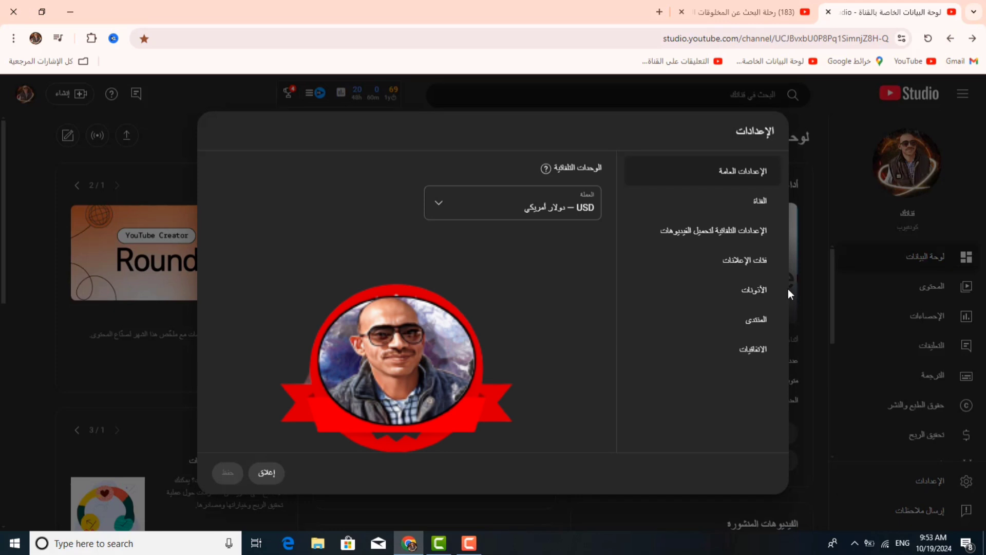
left_click(740, 265)
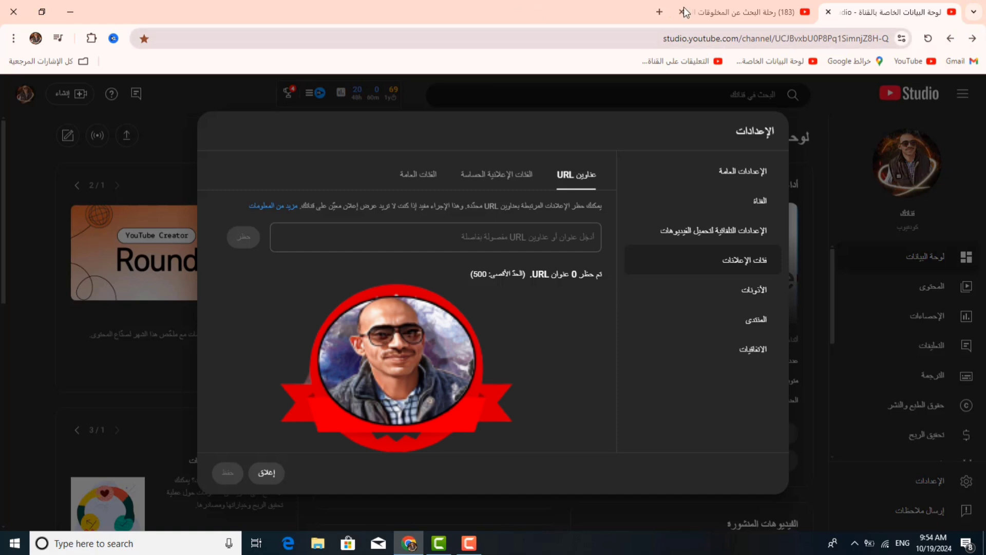
Open the Adobe ad playing on the sea creatures YouTube video and copy the full URL of its landing page
left_click(714, 11)
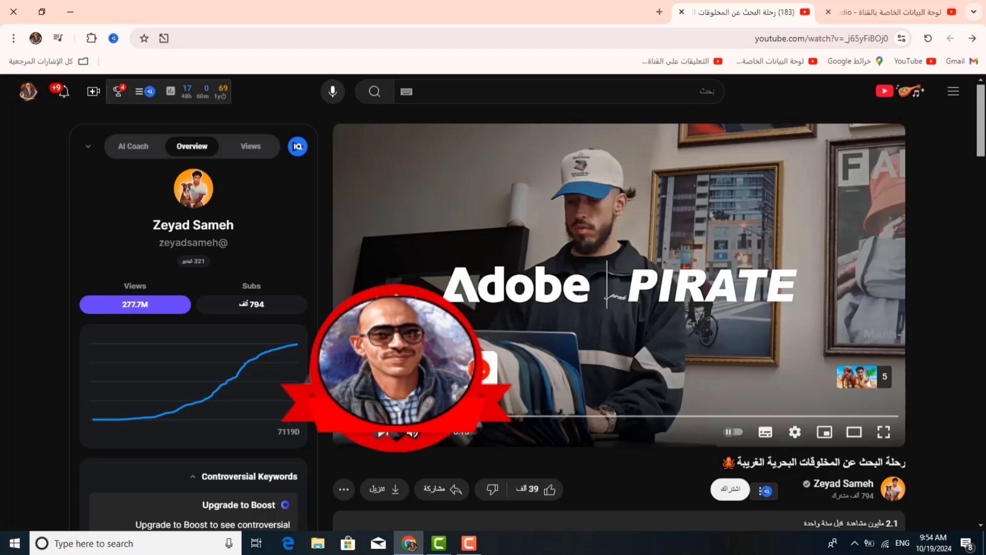
left_click(455, 396)
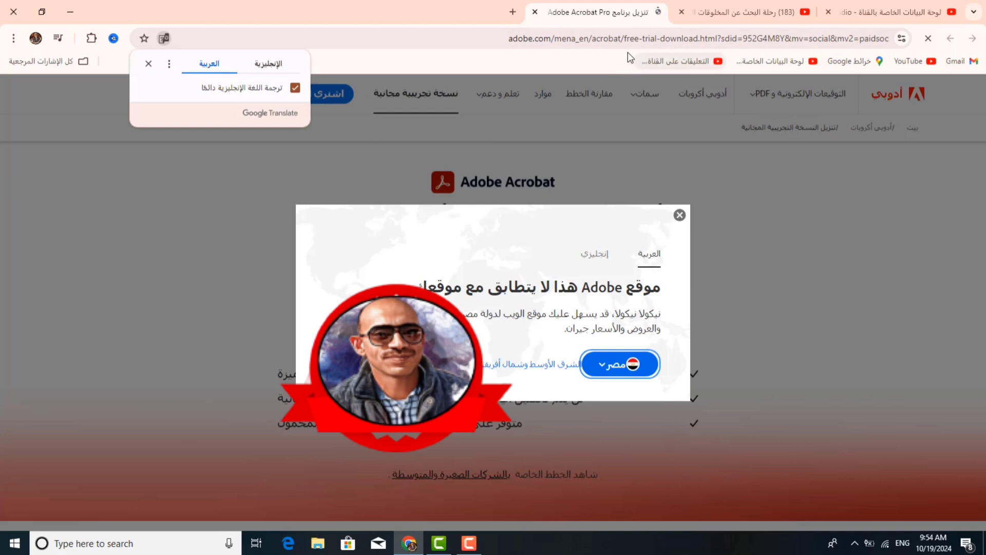
left_click(469, 36)
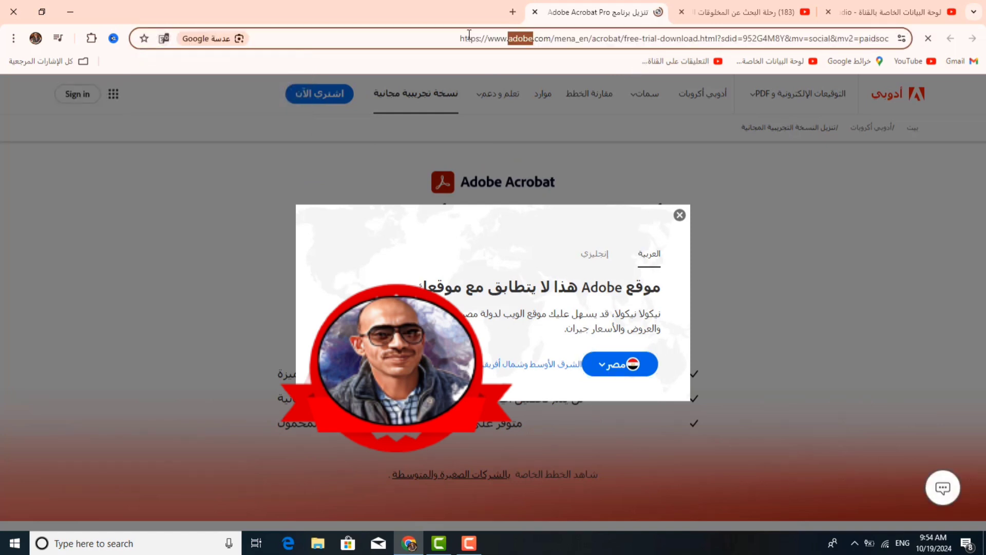
double_click(470, 39)
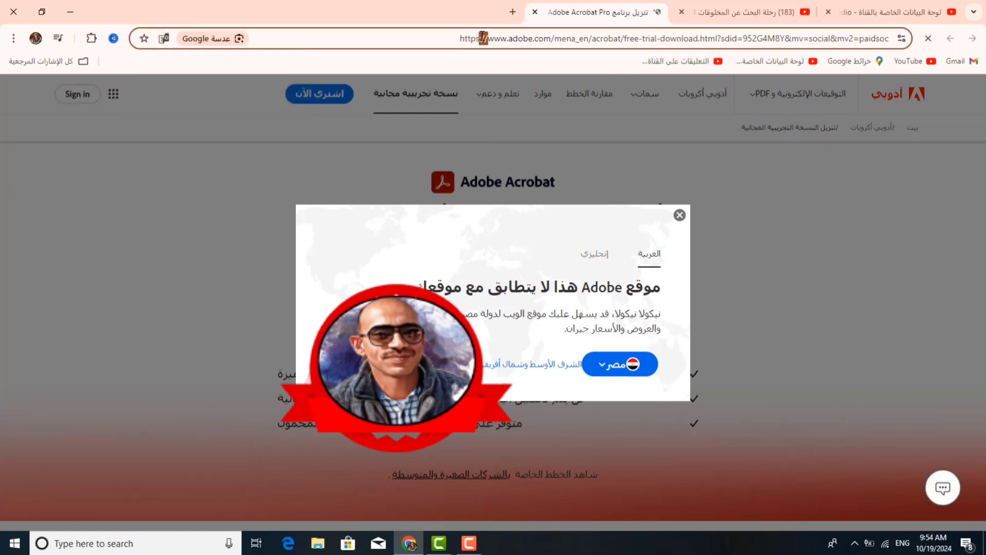
triple_click(486, 39)
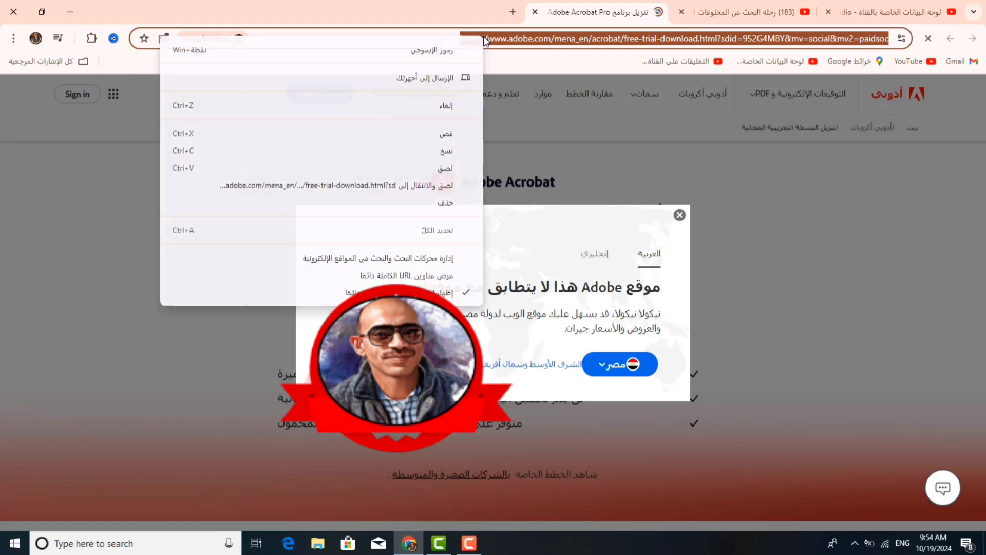
right_click(486, 39)
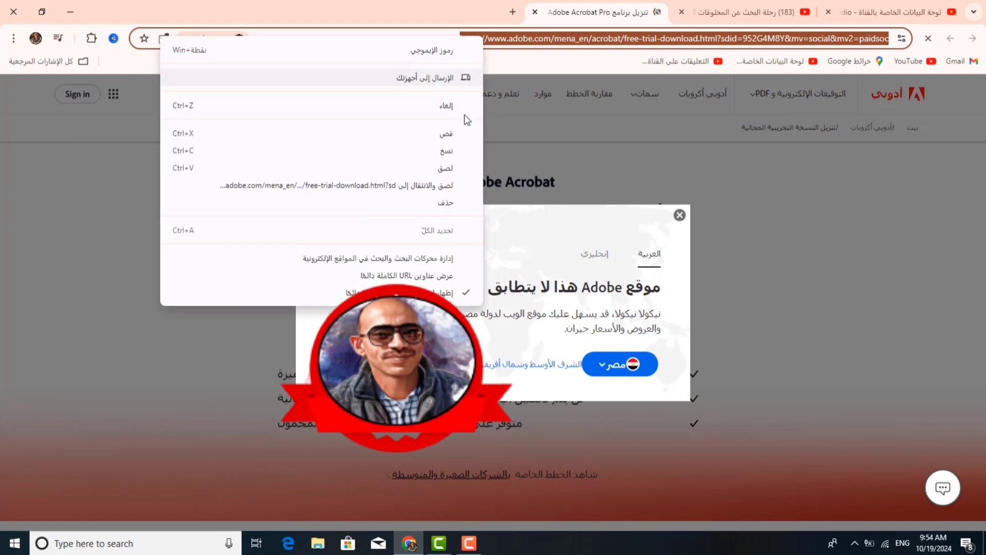
left_click(445, 150)
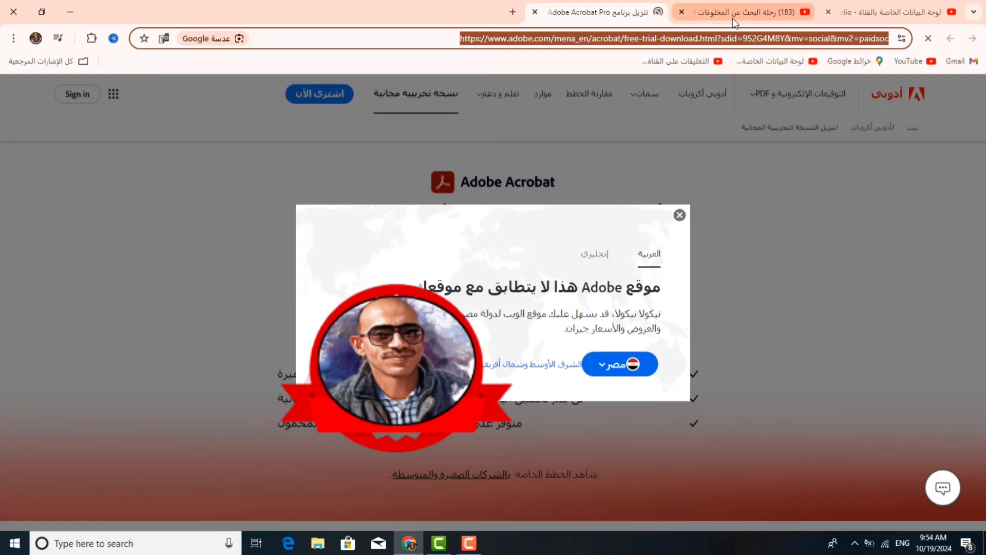
Return to the channel settings and paste the copied Adobe link into the field for advertiser URLs to block
left_click(867, 13)
left_click(584, 229)
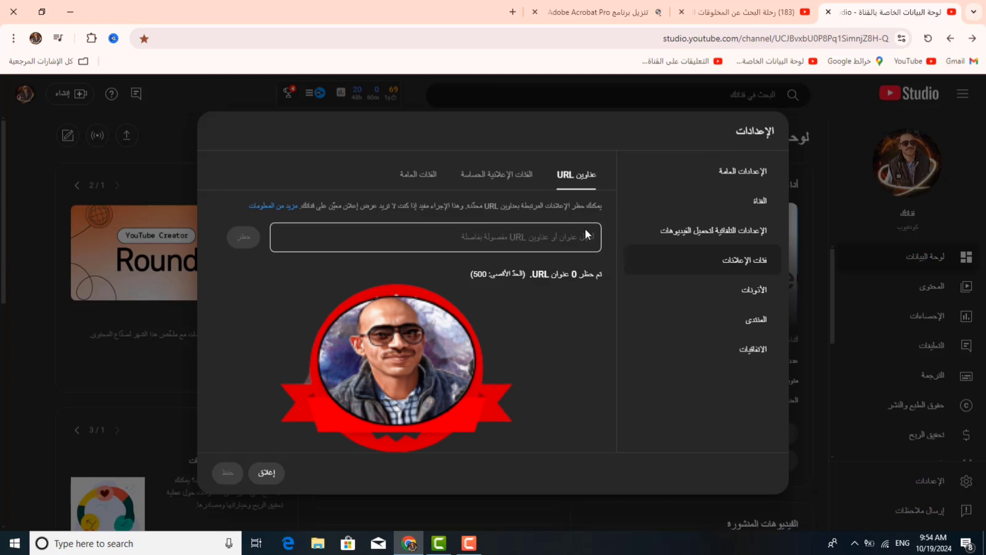
right_click(565, 238)
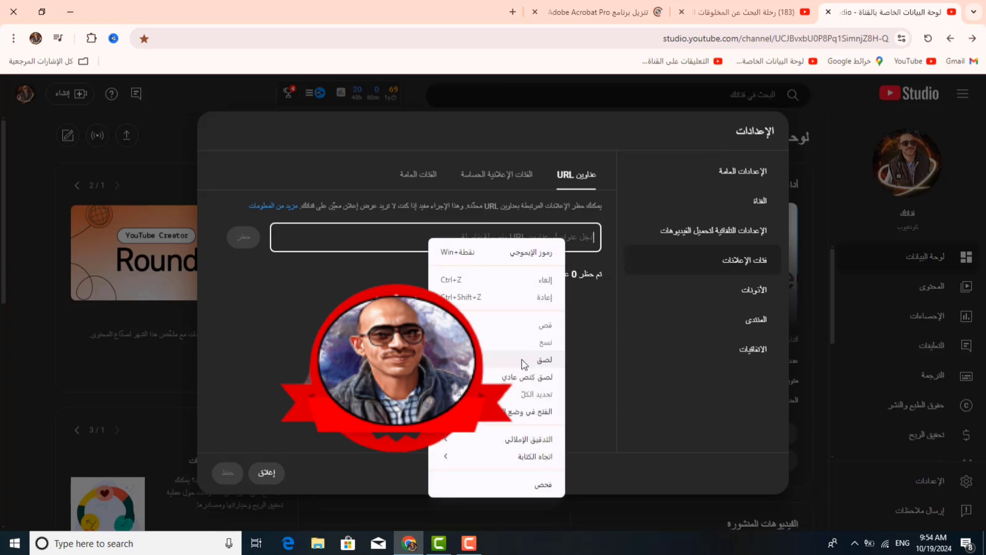
left_click(543, 360)
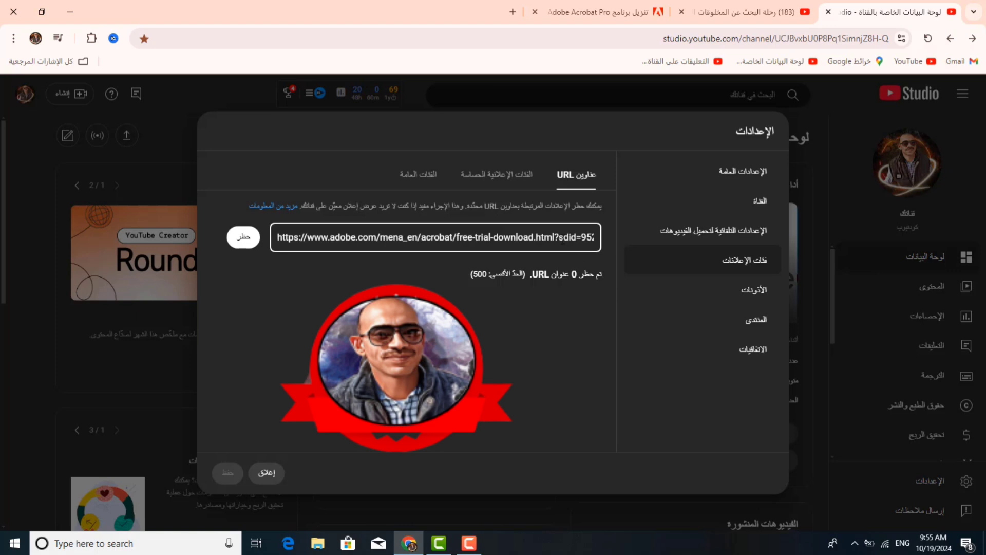
Clear the pasted Adobe link from the URL blocking field without blocking it
key("BackSpace")
key("BackSpace")
key("BackSpace")
key("BackSpace")
key("BackSpace")
key("BackSpace")
key("BackSpace")
key("BackSpace")
key("BackSpace")
key("BackSpace")
key("BackSpace")
key("BackSpace")
key("BackSpace")
key("BackSpace")
key("BackSpace")
key("BackSpace")
key("BackSpace")
key("BackSpace")
key("BackSpace")
key("BackSpace")
key("BackSpace")
key("BackSpace")
key("BackSpace")
key("BackSpace")
key("BackSpace")
key("BackSpace")
key("BackSpace")
key("BackSpace")
key("BackSpace")
key("BackSpace")
key("BackSpace")
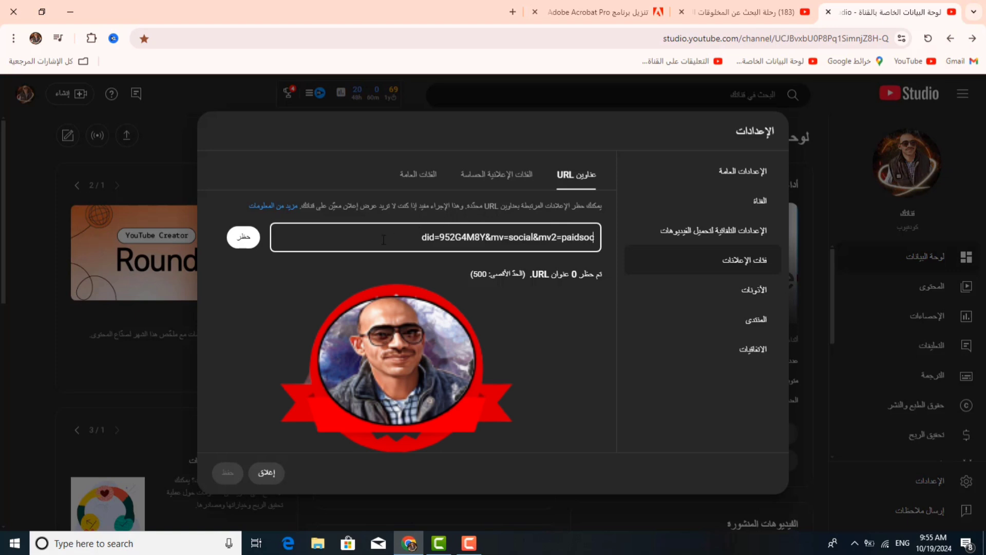
left_click_drag(430, 240, 618, 258)
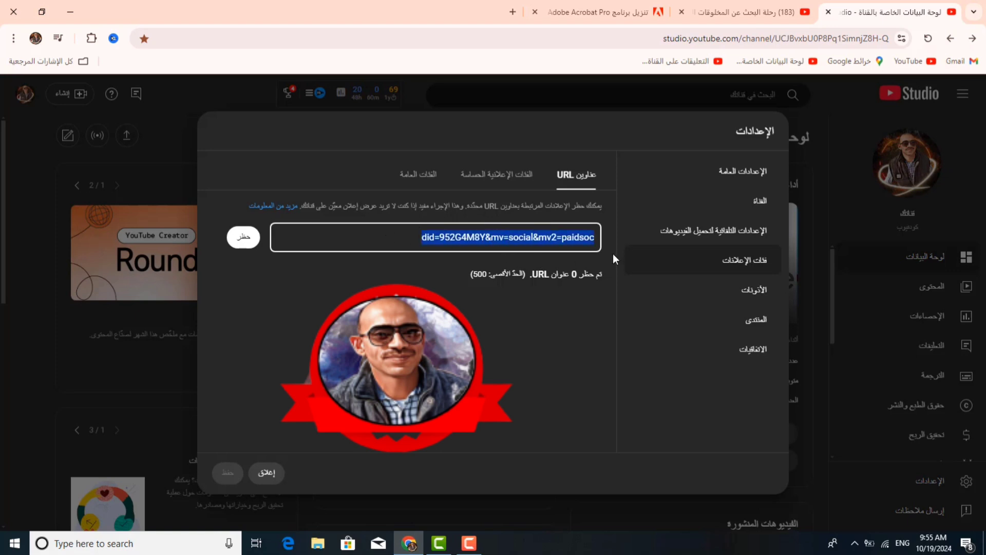
key("BackSpace")
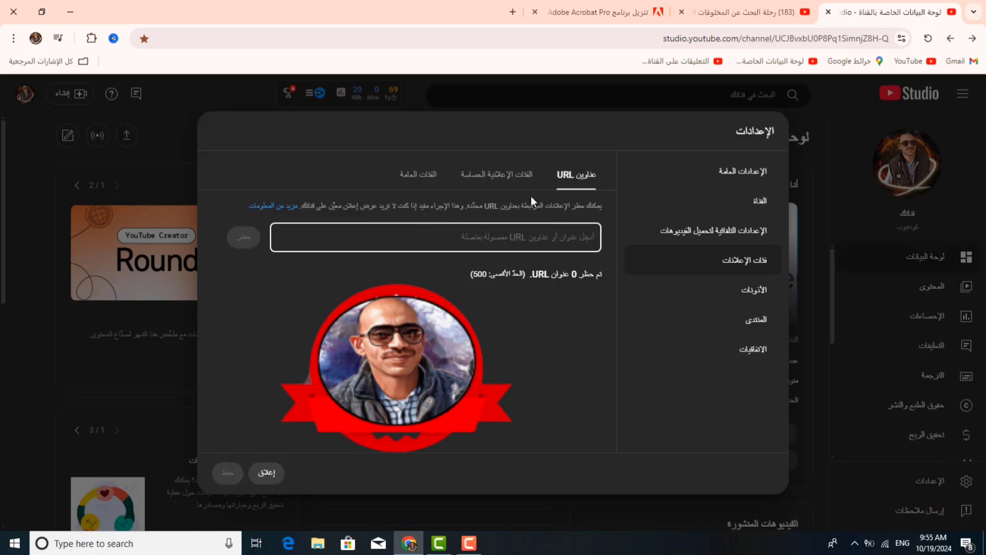
Block the sensitive ad category "الإشارة إلى الجنس" and save the channel settings
left_click(514, 183)
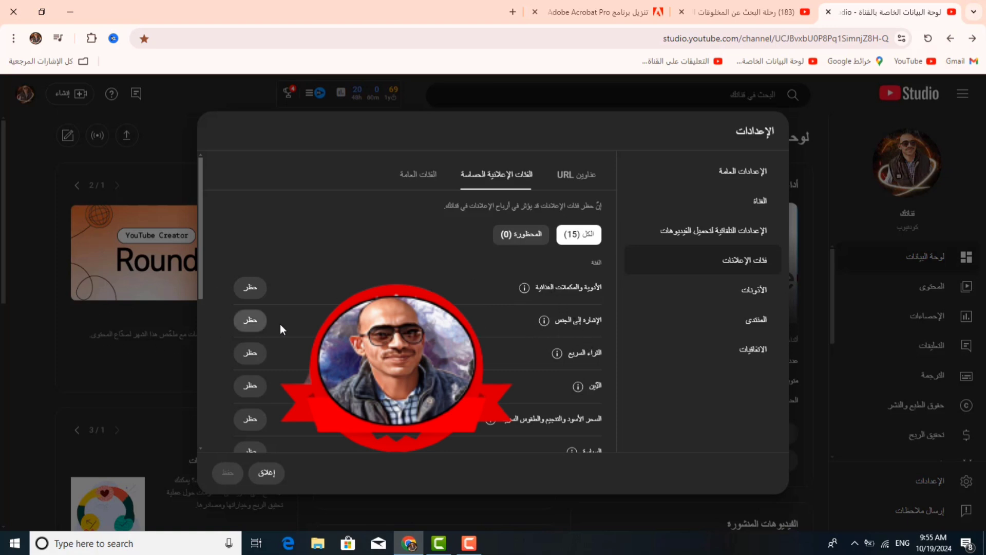
left_click(248, 322)
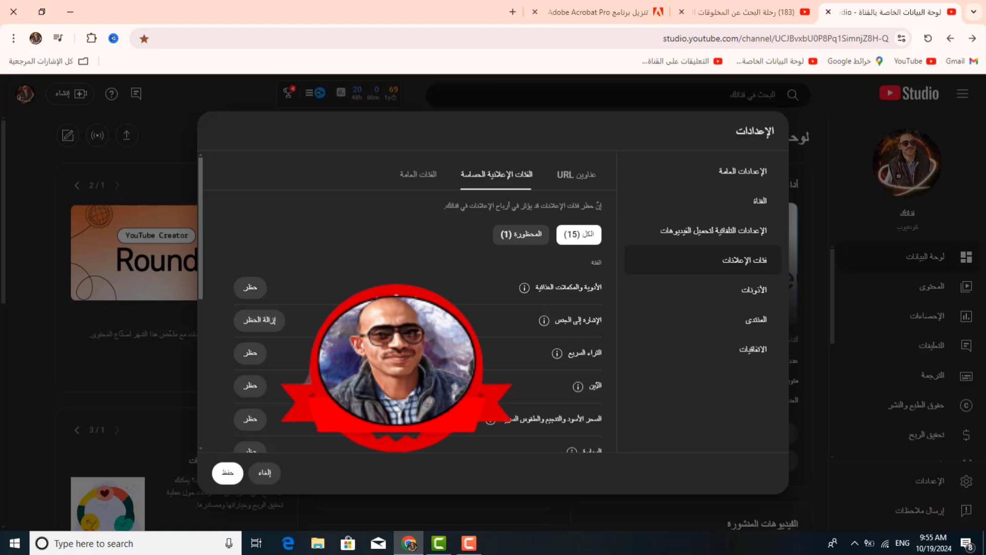
left_click(229, 472)
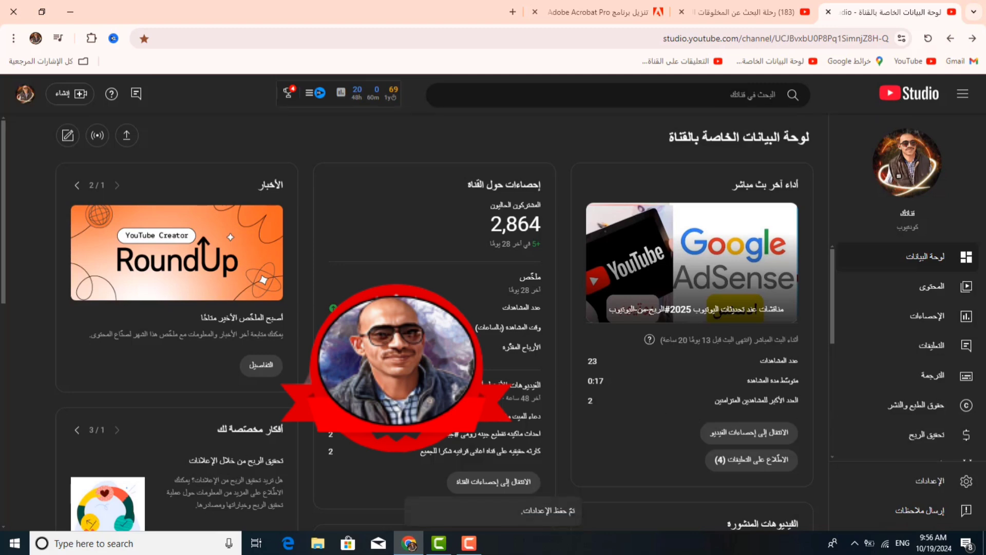
Reopen the sensitive ad categories in the channel settings and block "السحر الأسود والتنجيم والطقوس السرية"
left_click(908, 483)
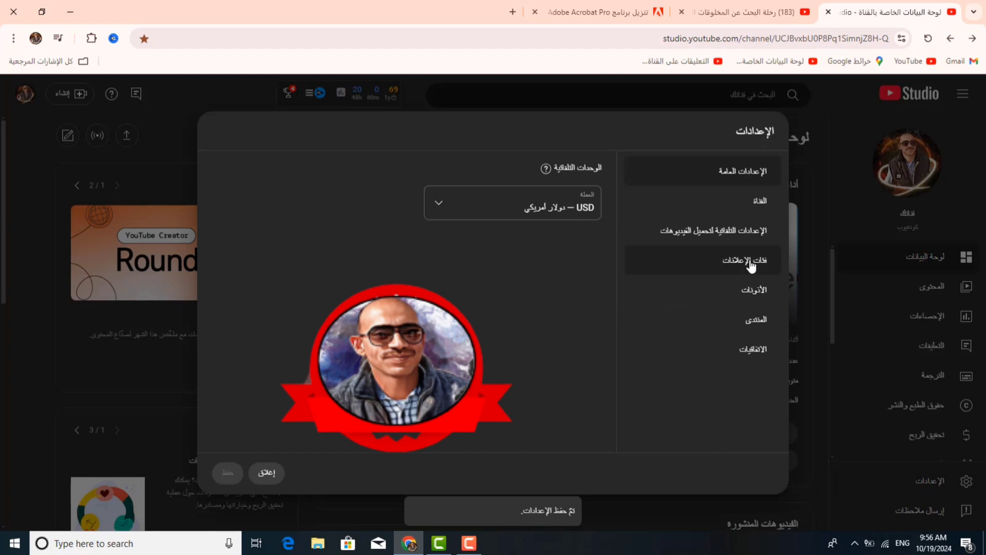
left_click(750, 260)
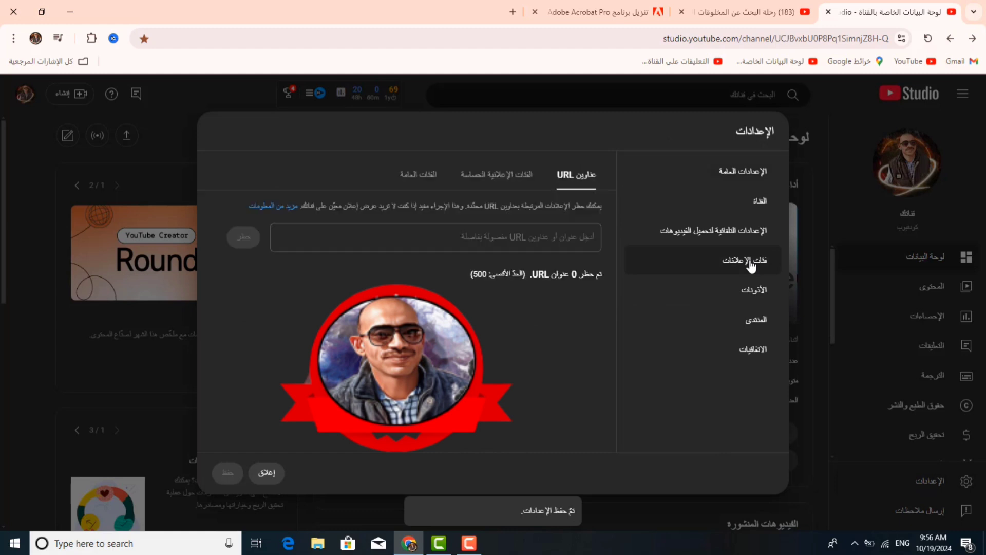
left_click(510, 181)
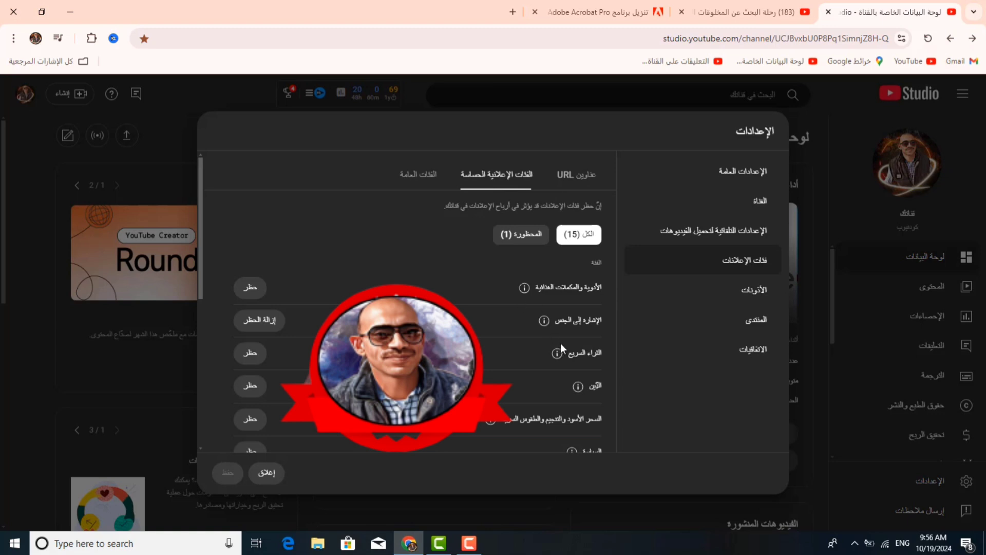
scroll(578, 350, "down", 1)
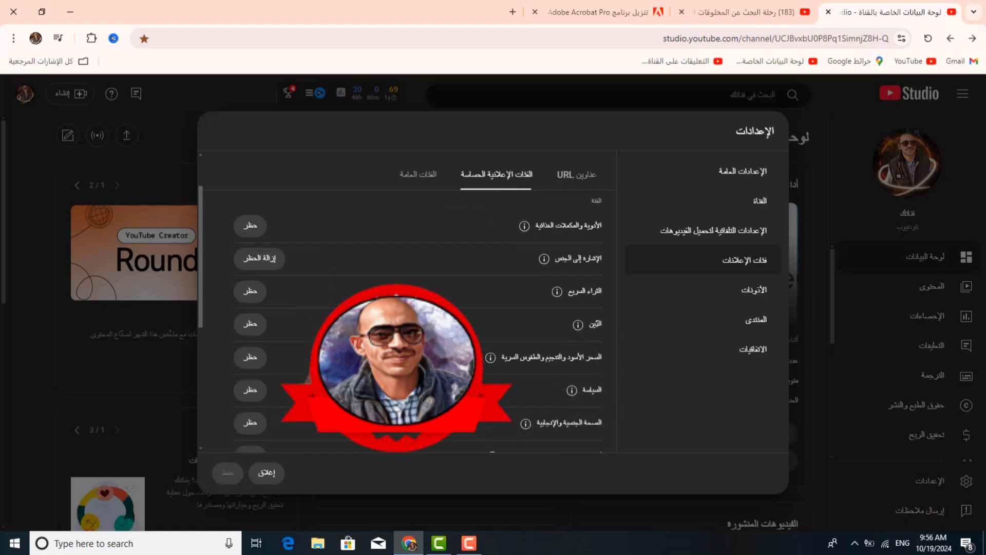
left_click(249, 359)
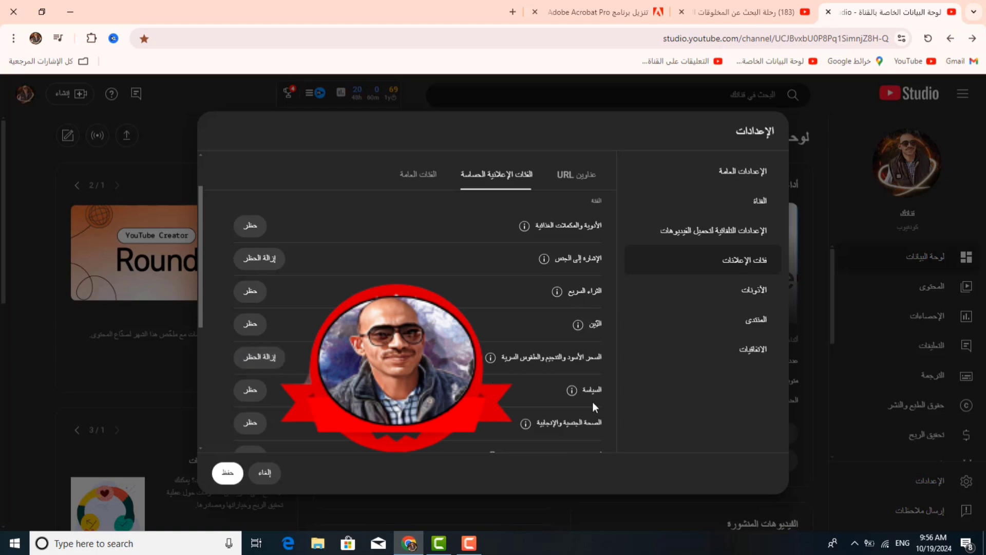
Review the remaining sensitive ad categories and open the list of general categories (الفئات العامة)
scroll(608, 410, "down", 1)
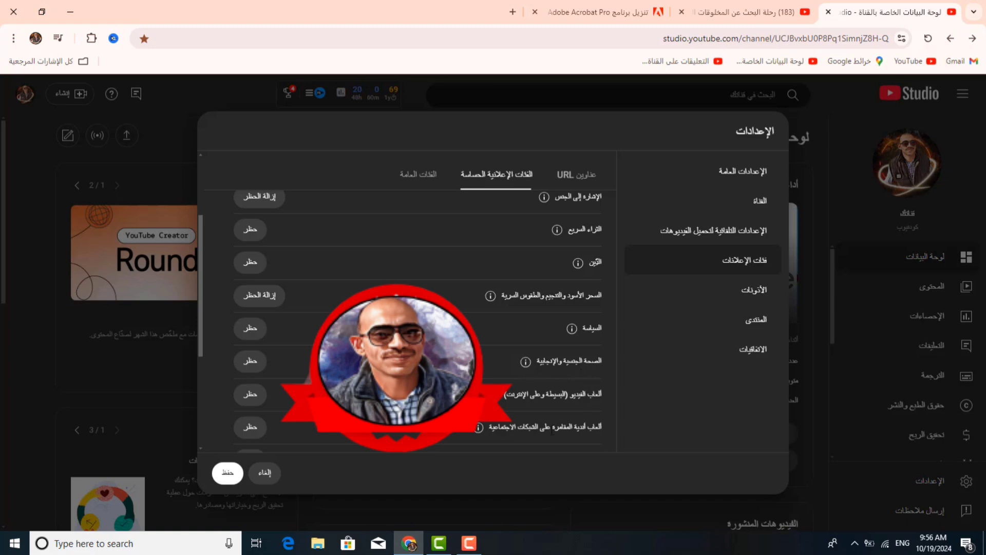
scroll(579, 438, "down", 2)
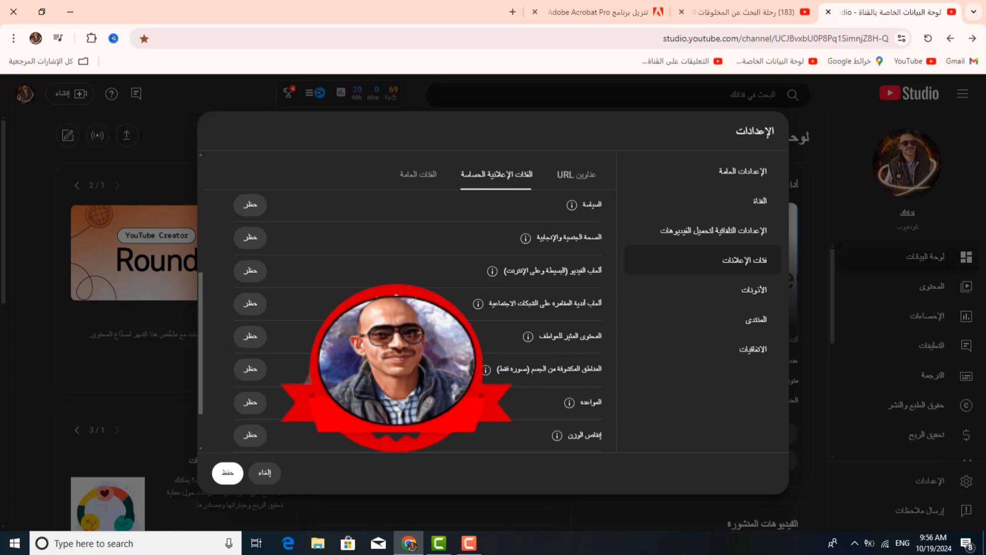
scroll(590, 375, "down", 1)
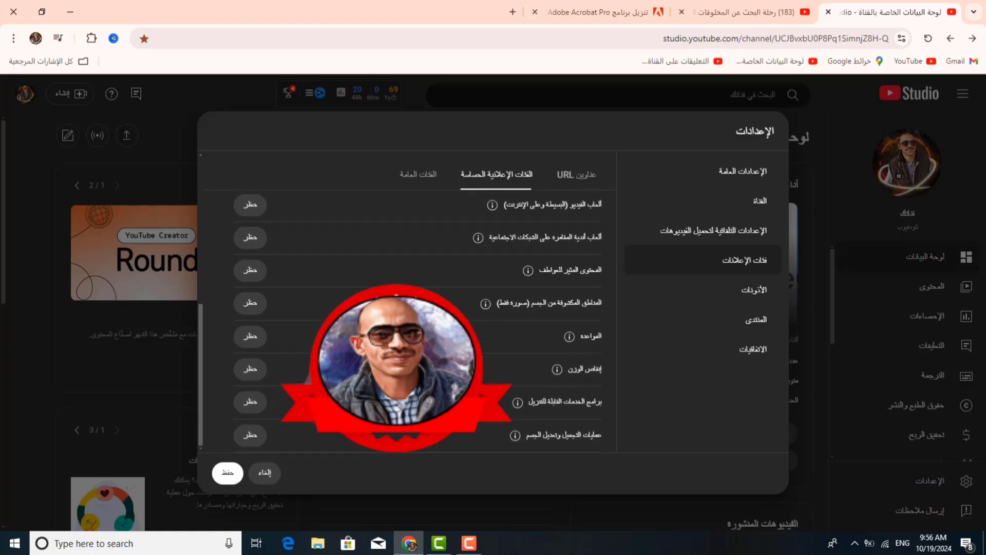
scroll(411, 319, "up", 6)
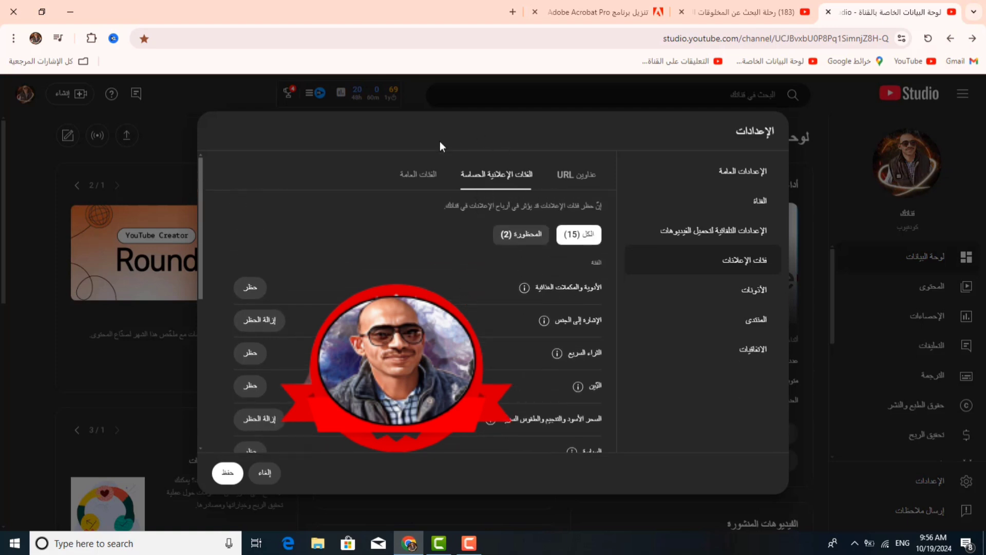
left_click(410, 180)
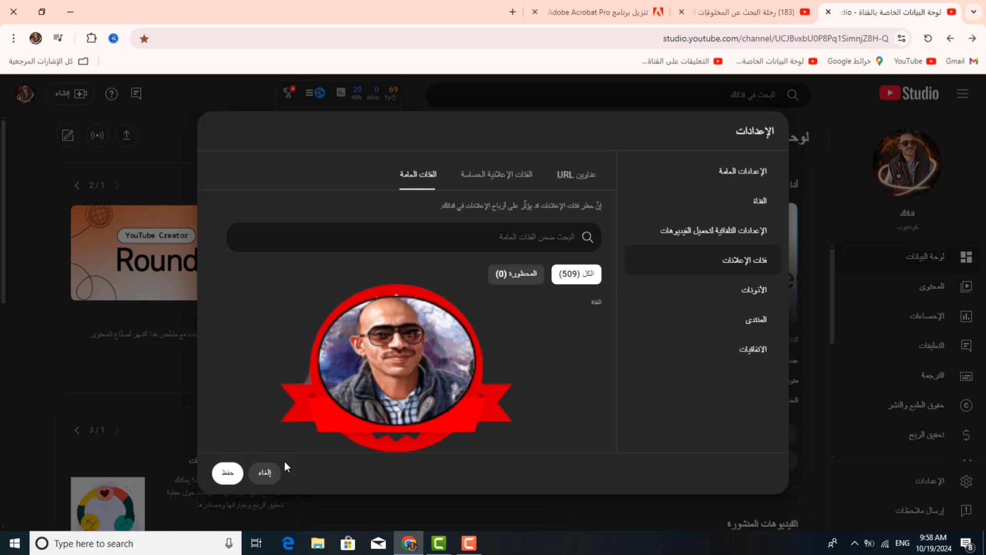
left_click(468, 543)
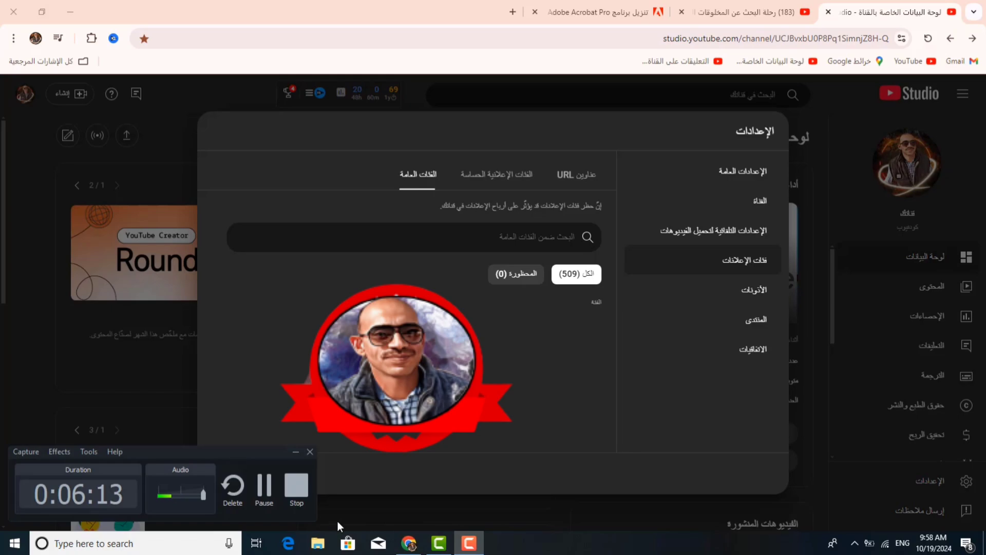